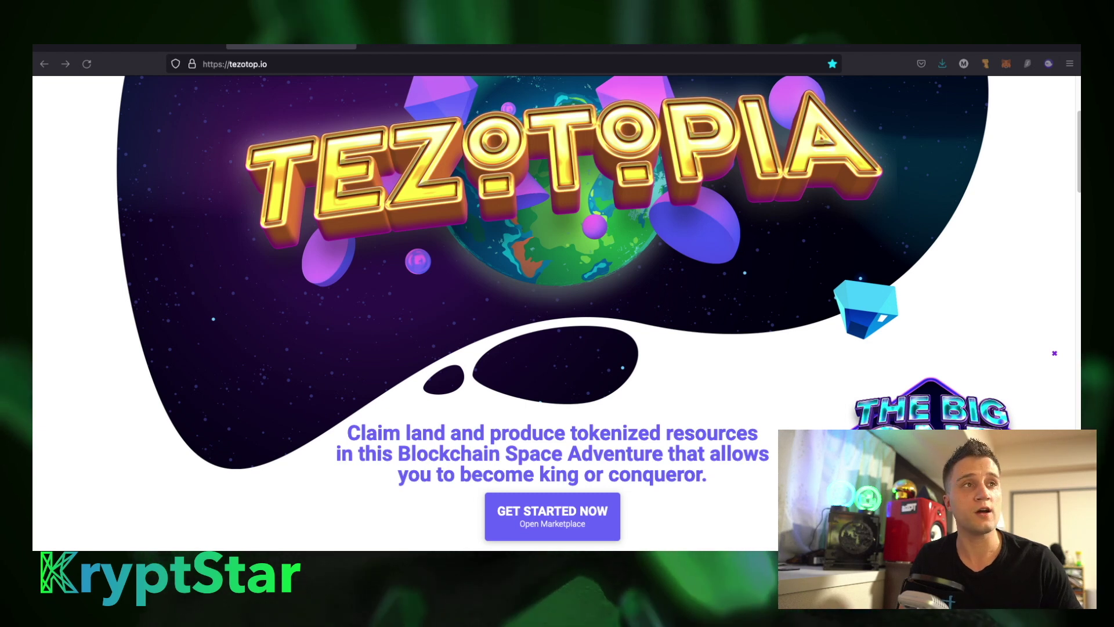
{"action": "scroll", "coordinate": [552, 347], "scroll_direction": "up", "scroll_amount": 2}
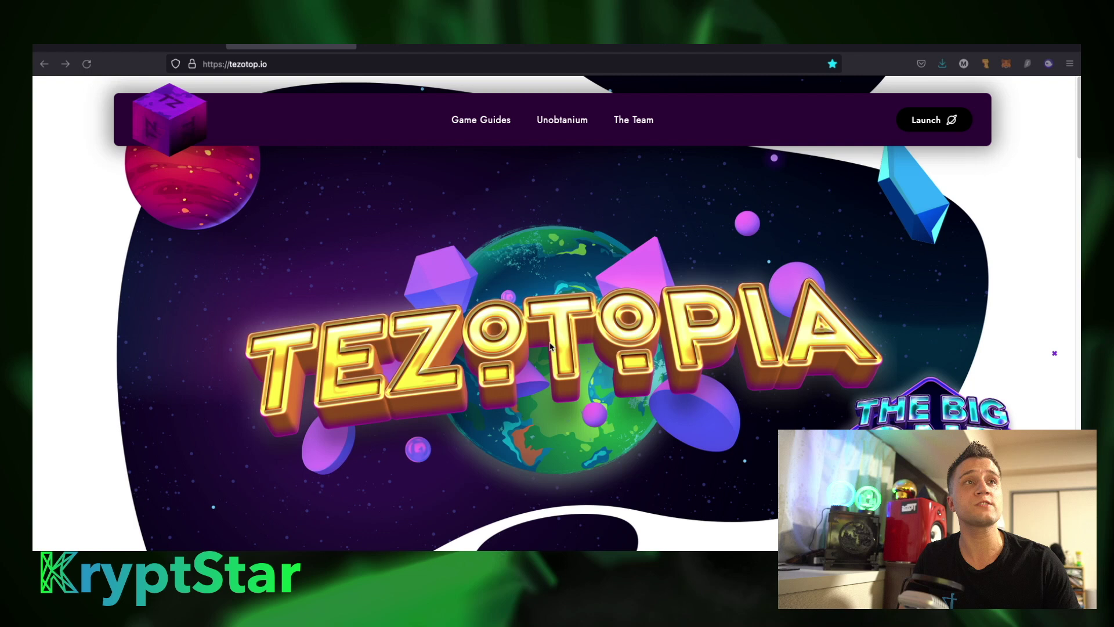
{"action": "scroll", "coordinate": [550, 347], "scroll_direction": "down", "scroll_amount": 3}
{"action": "scroll", "coordinate": [552, 347], "scroll_direction": "up", "scroll_amount": 3}
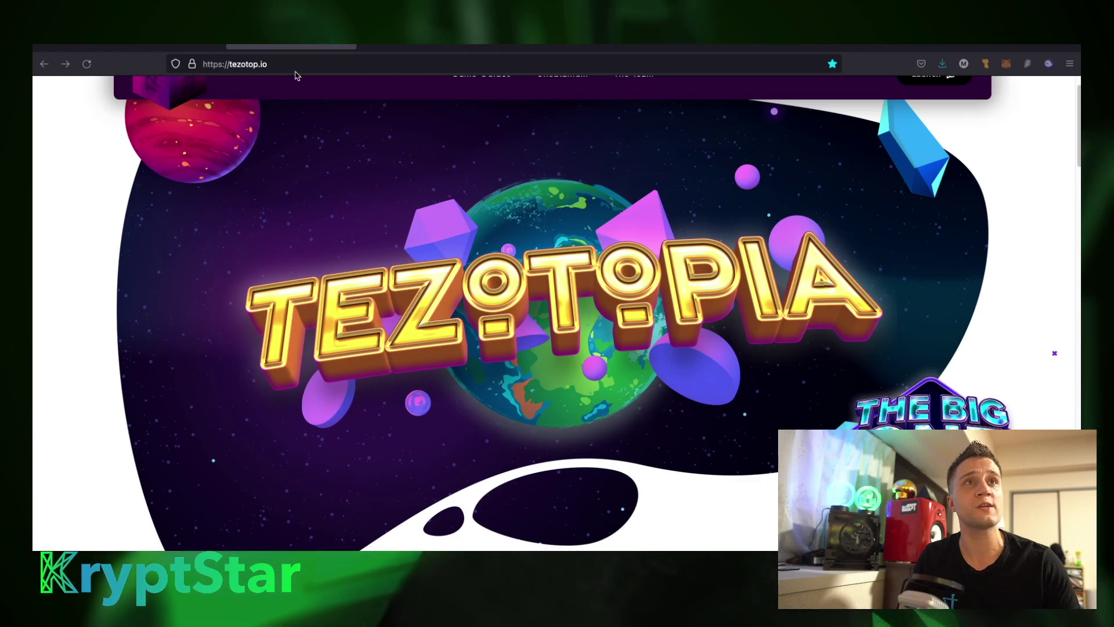
{"action": "scroll", "coordinate": [454, 375], "scroll_direction": "down", "scroll_amount": 2}
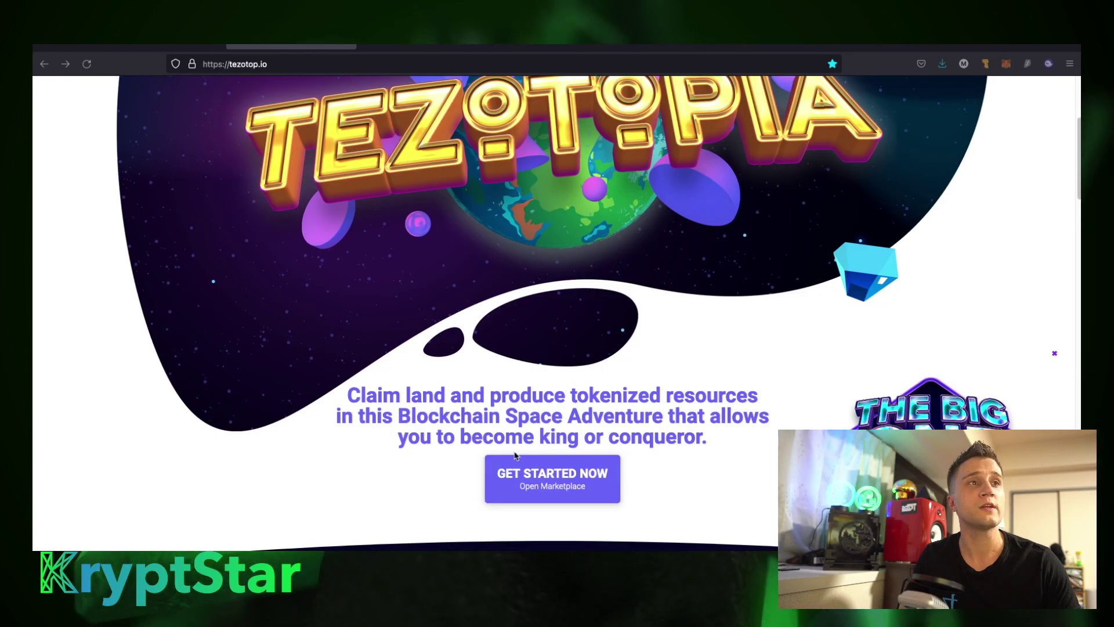
- Start Tezotopia, switch to Create Account and clear the autofilled email to enter a new one
{"action": "left_click", "coordinate": [515, 473]}
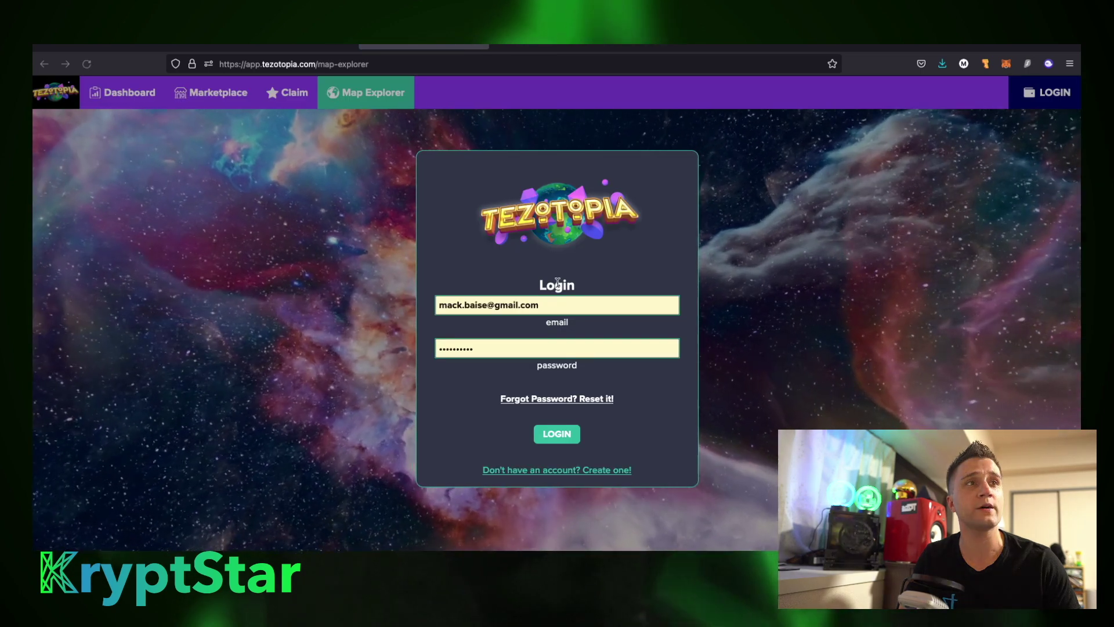
{"action": "type", "text": "mack.b"}
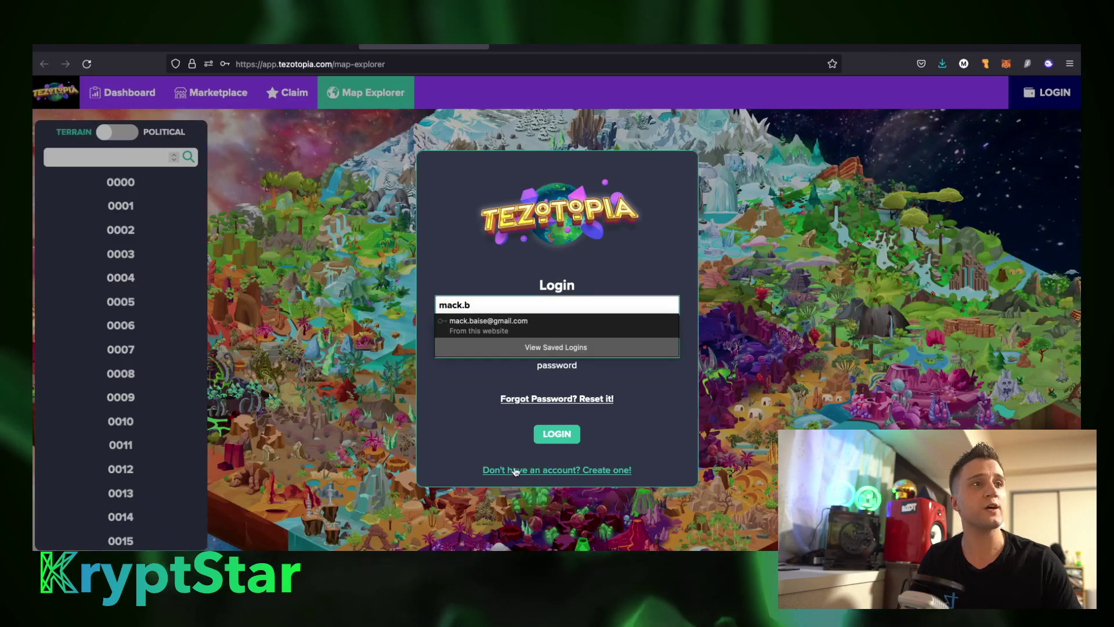
{"action": "key", "text": "Down"}
{"action": "key", "text": "Return"}
{"action": "left_click", "coordinate": [517, 471]}
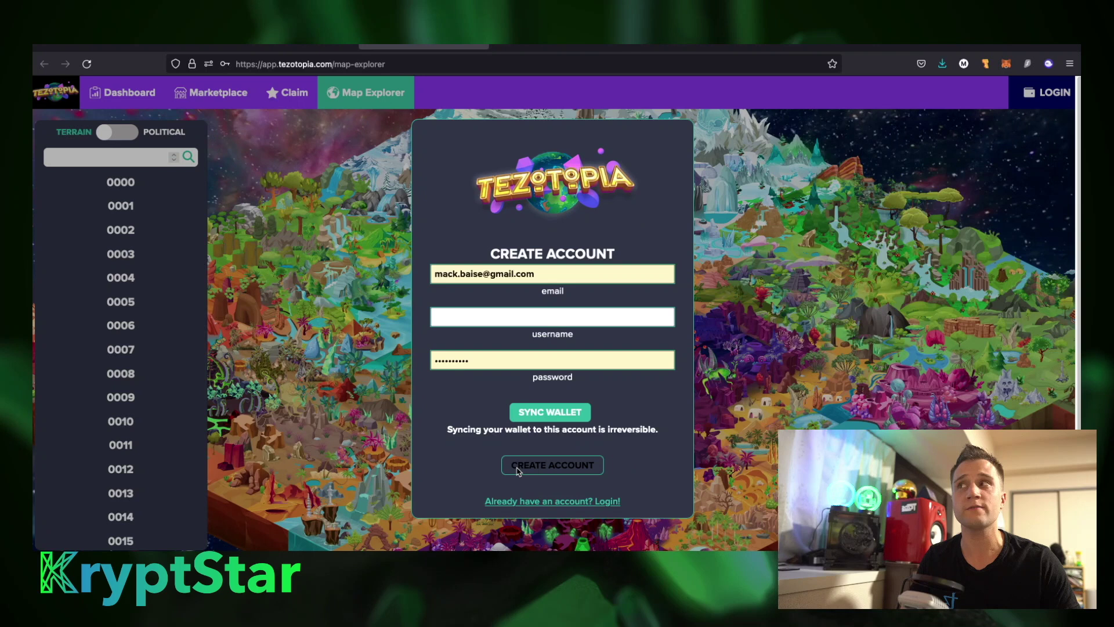
{"action": "left_click", "coordinate": [477, 276]}
{"action": "key", "text": "Escape"}
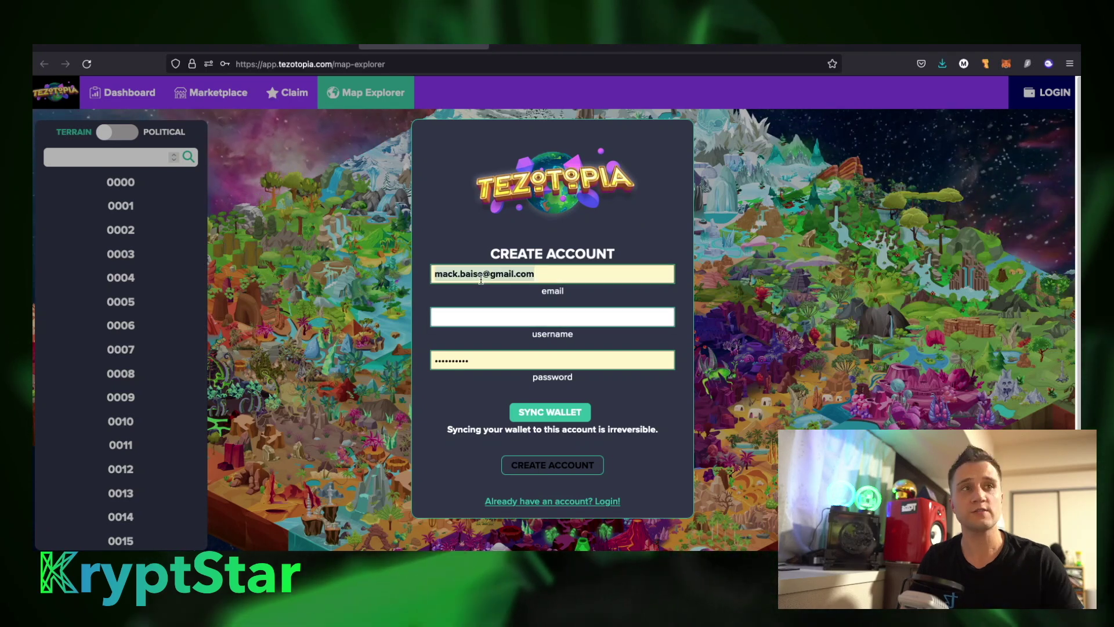
{"action": "key", "text": "ctrl+a"}
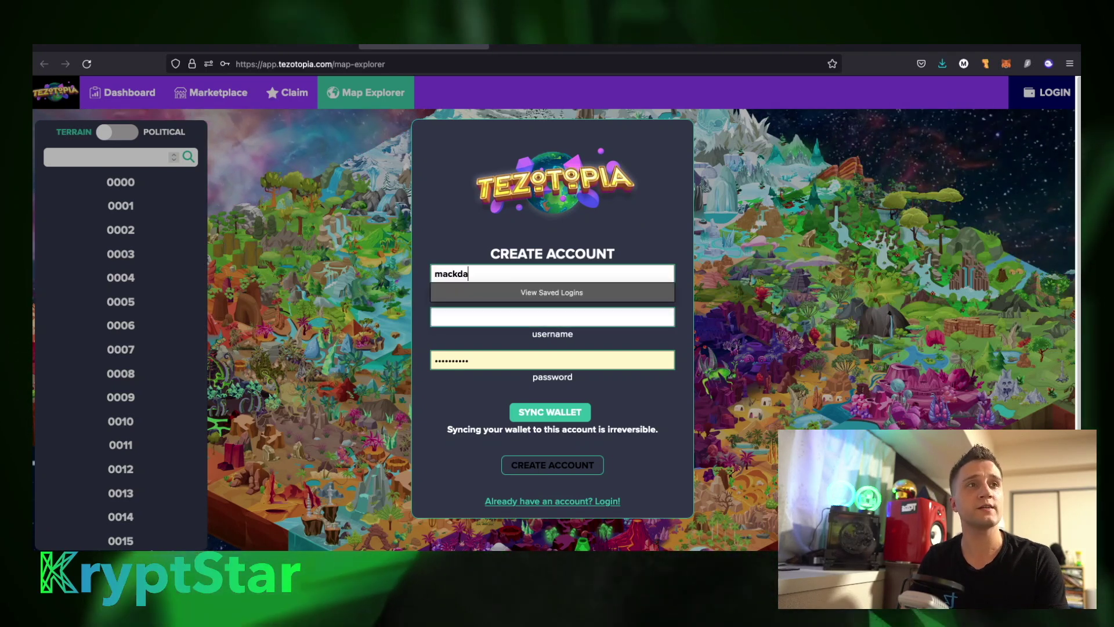
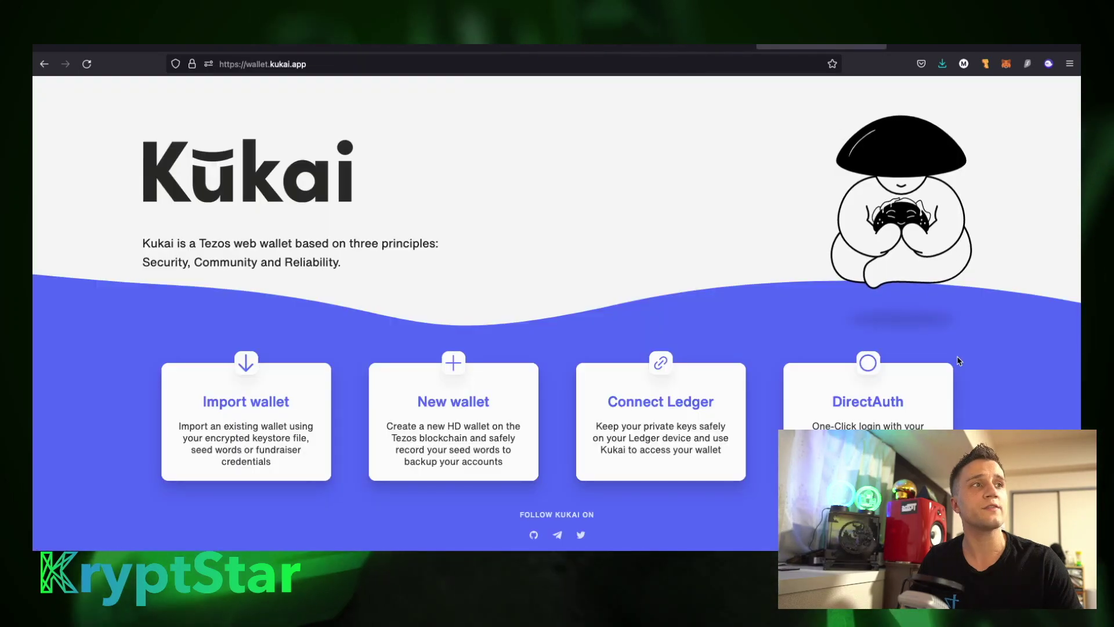
- Sign into Kukai via DirectAuth with Google, showing 52.011143 tez, then return to Tezotopia
{"action": "left_click", "coordinate": [861, 420]}
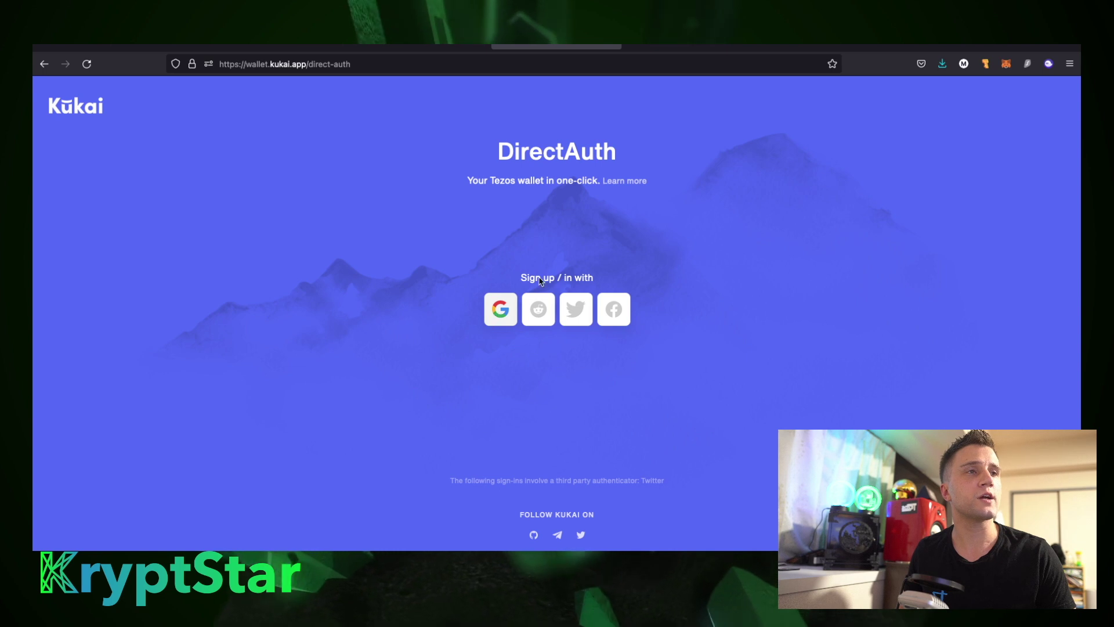
{"action": "left_click", "coordinate": [501, 309]}
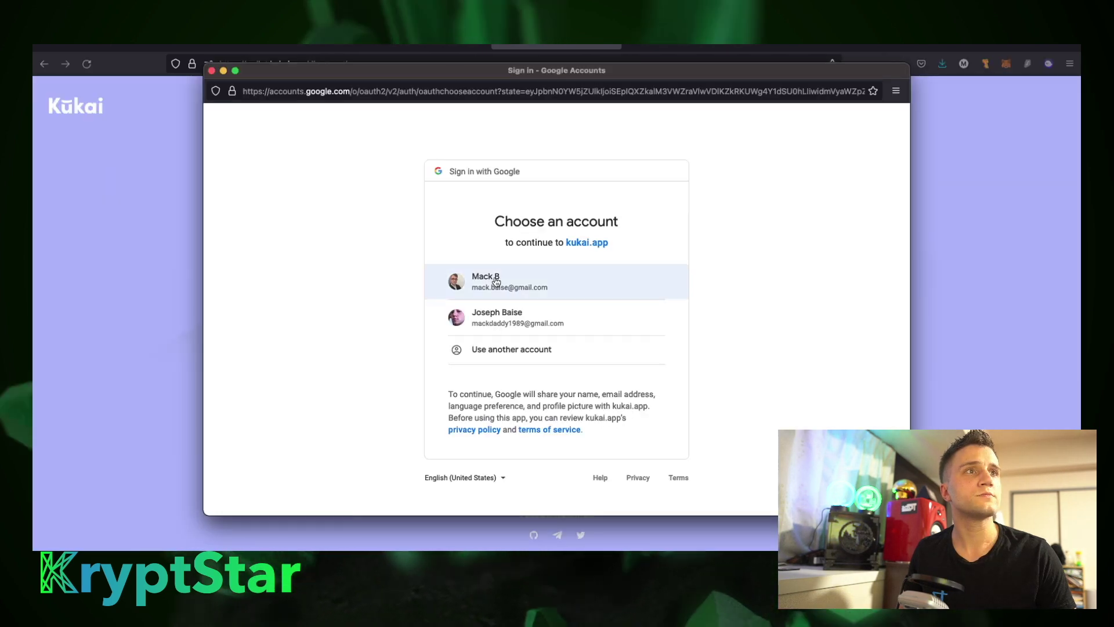
{"action": "left_click", "coordinate": [494, 281]}
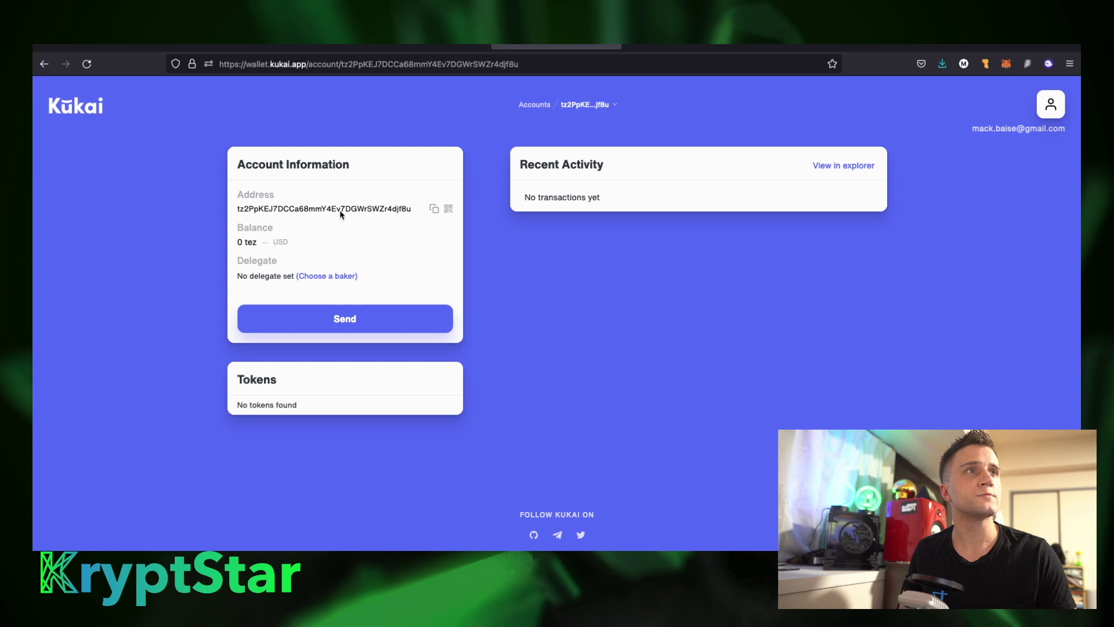
{"action": "double_click", "coordinate": [260, 241]}
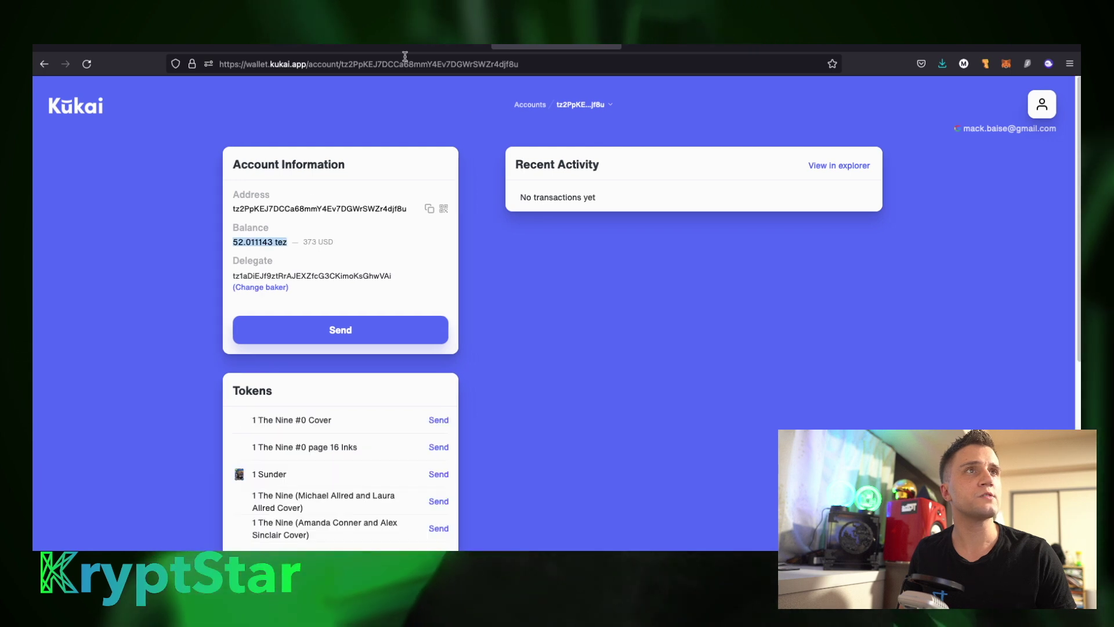
{"action": "left_click", "coordinate": [409, 46]}
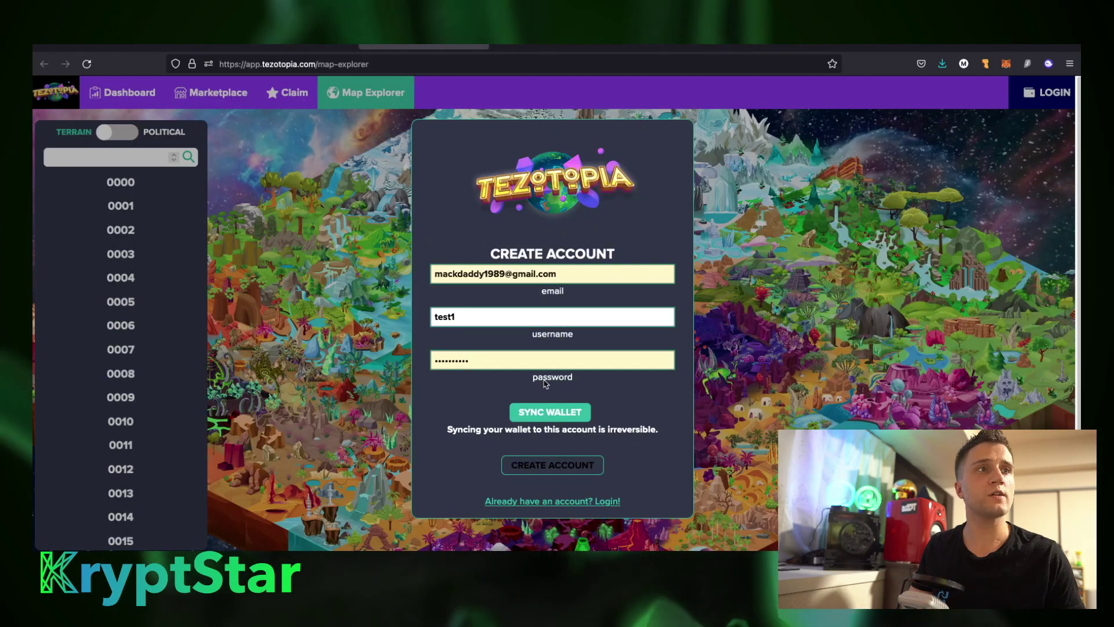
- Sync the Kukai wallet to the sign-up form, retrying once, and approve the permission request
{"action": "left_click", "coordinate": [528, 411]}
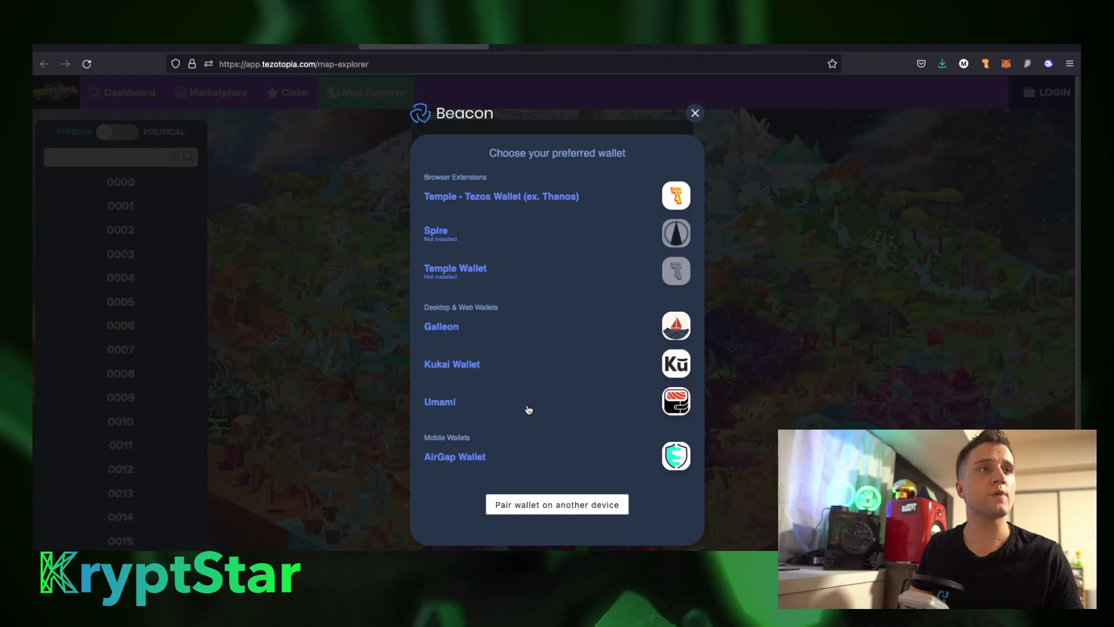
{"action": "left_click", "coordinate": [676, 369]}
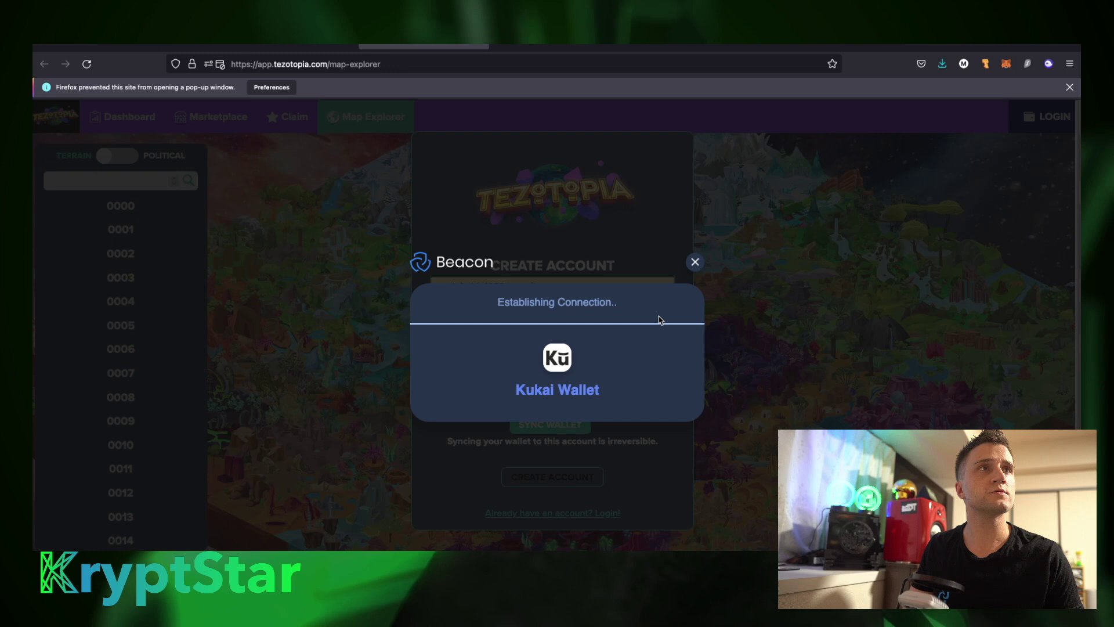
{"action": "left_click", "coordinate": [695, 264]}
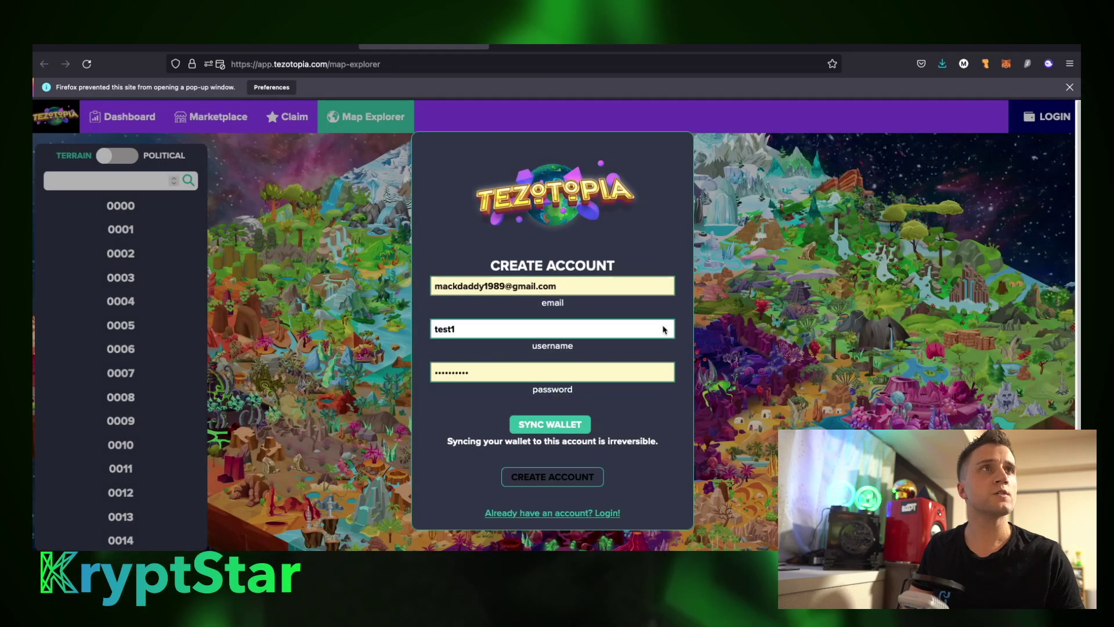
{"action": "left_click", "coordinate": [555, 431]}
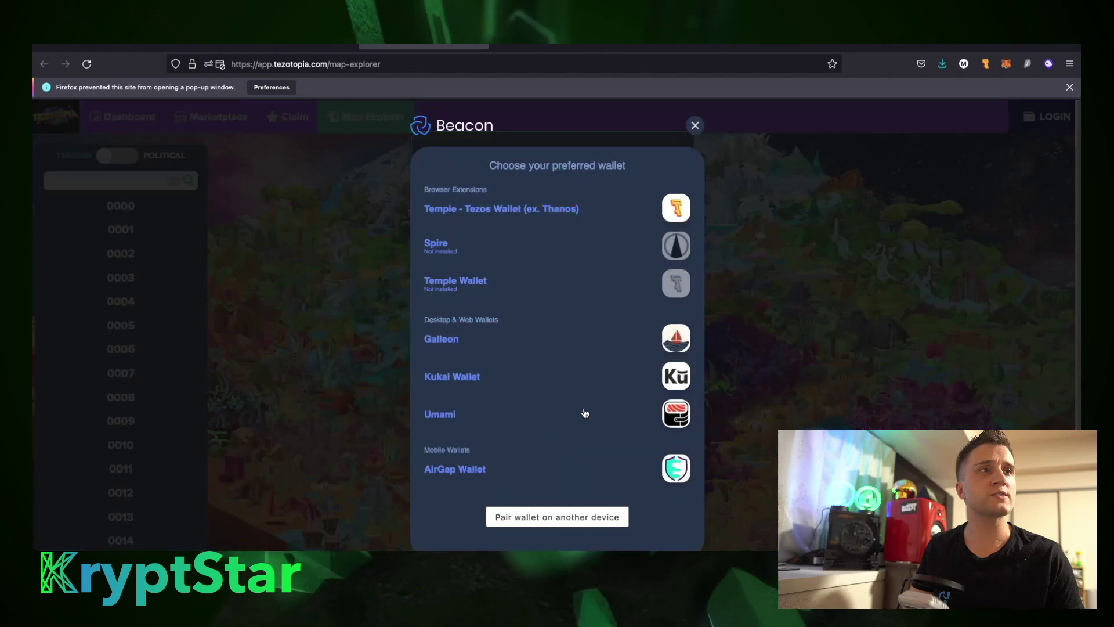
{"action": "left_click", "coordinate": [648, 377]}
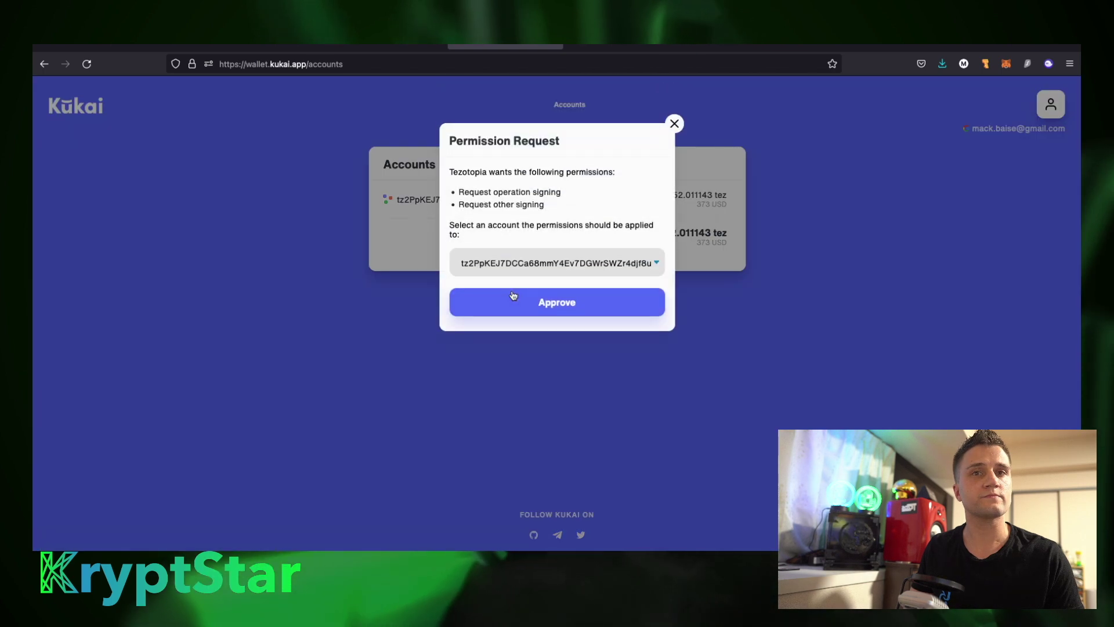
{"action": "left_click", "coordinate": [550, 265]}
{"action": "left_click", "coordinate": [558, 302]}
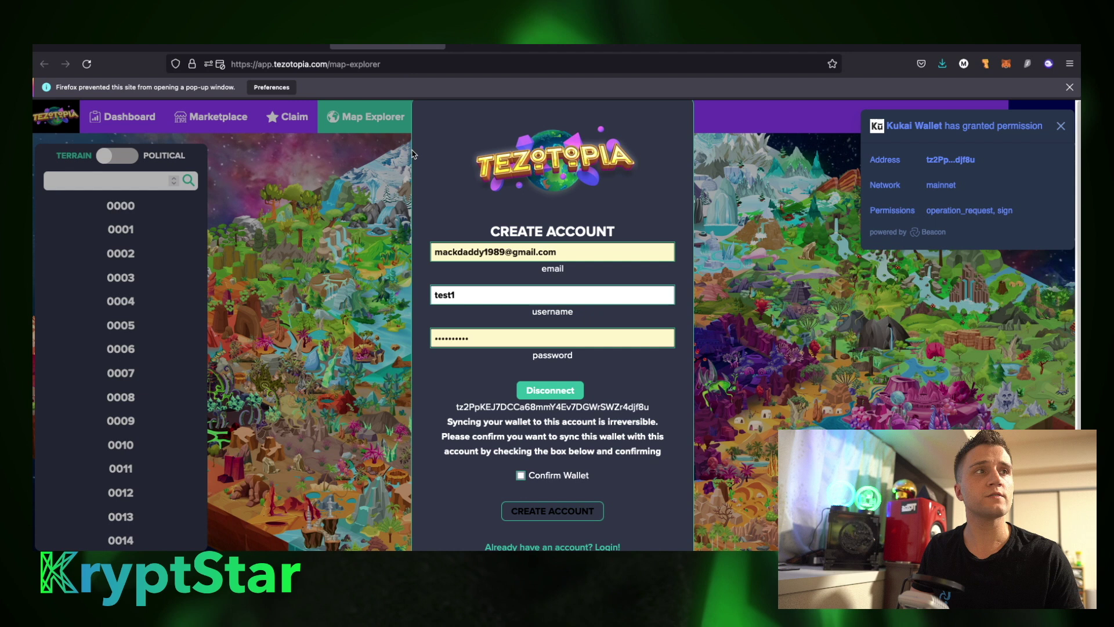
{"action": "scroll", "coordinate": [494, 452], "scroll_direction": "down", "scroll_amount": 1}
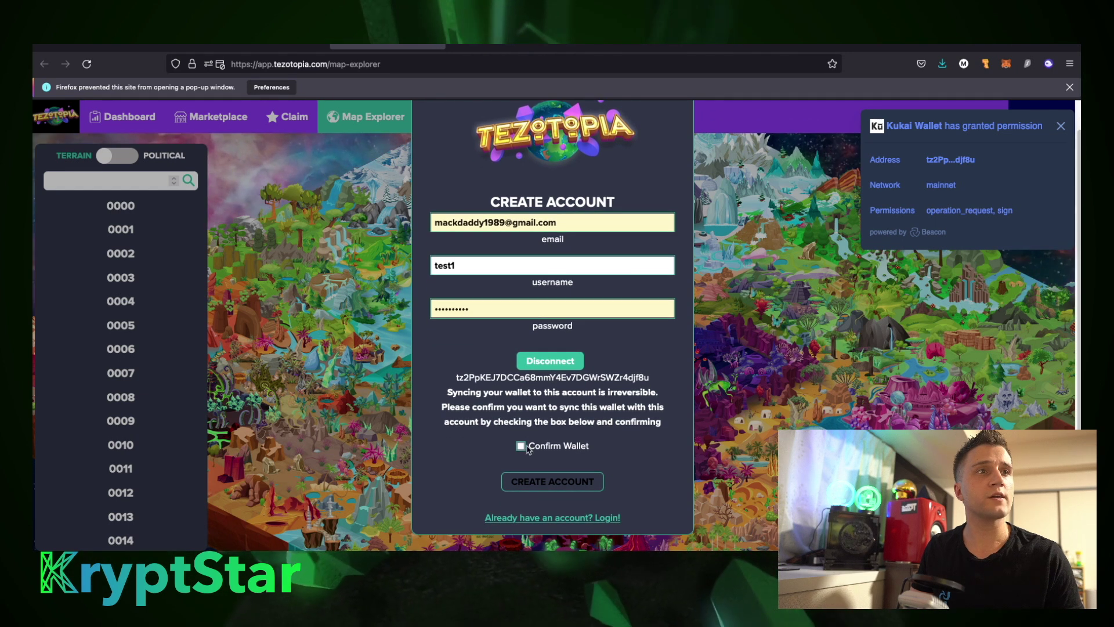
- Confirm the wallet sync to create account test1 and send the verification email
{"action": "left_click", "coordinate": [520, 446]}
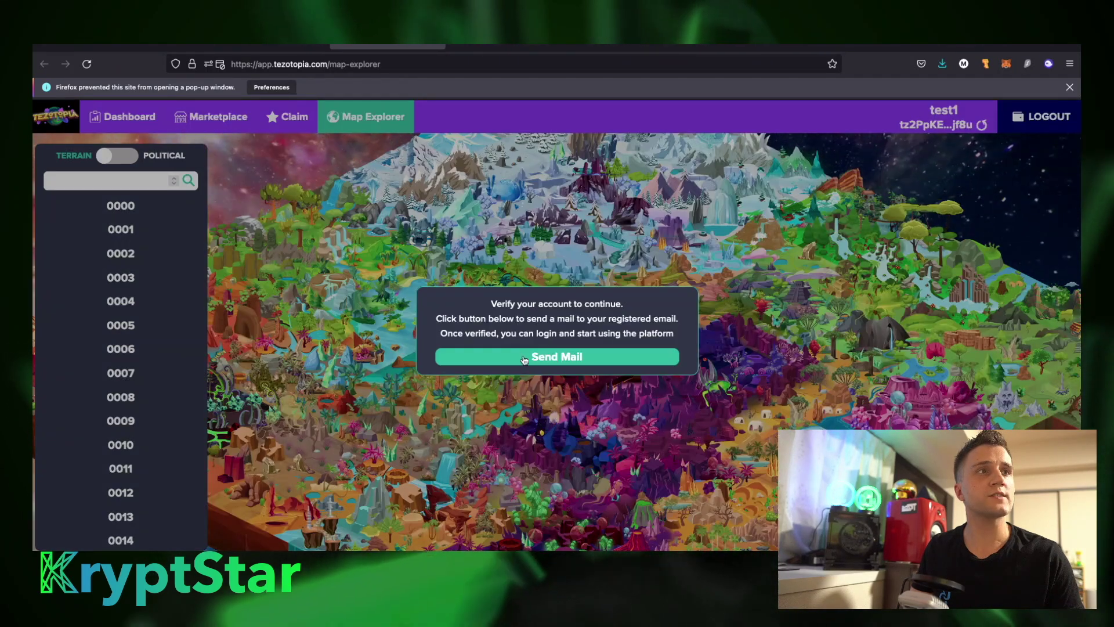
{"action": "left_click", "coordinate": [595, 365]}
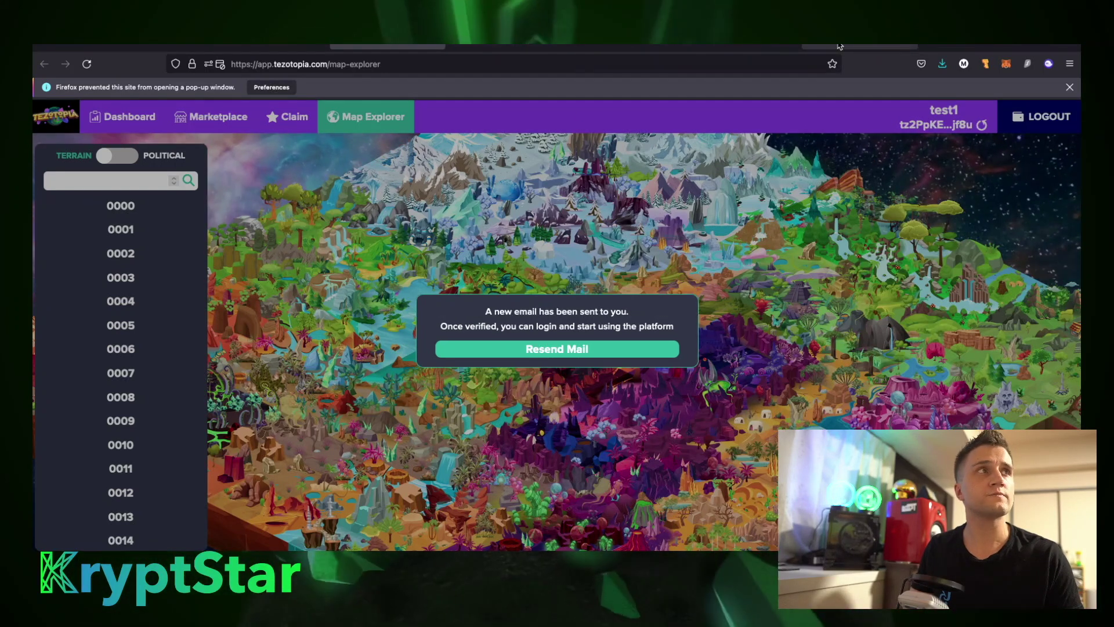
- Refresh Gmail, read 'Verify your Tezotopia account' and follow its verification link
{"action": "left_click", "coordinate": [840, 46]}
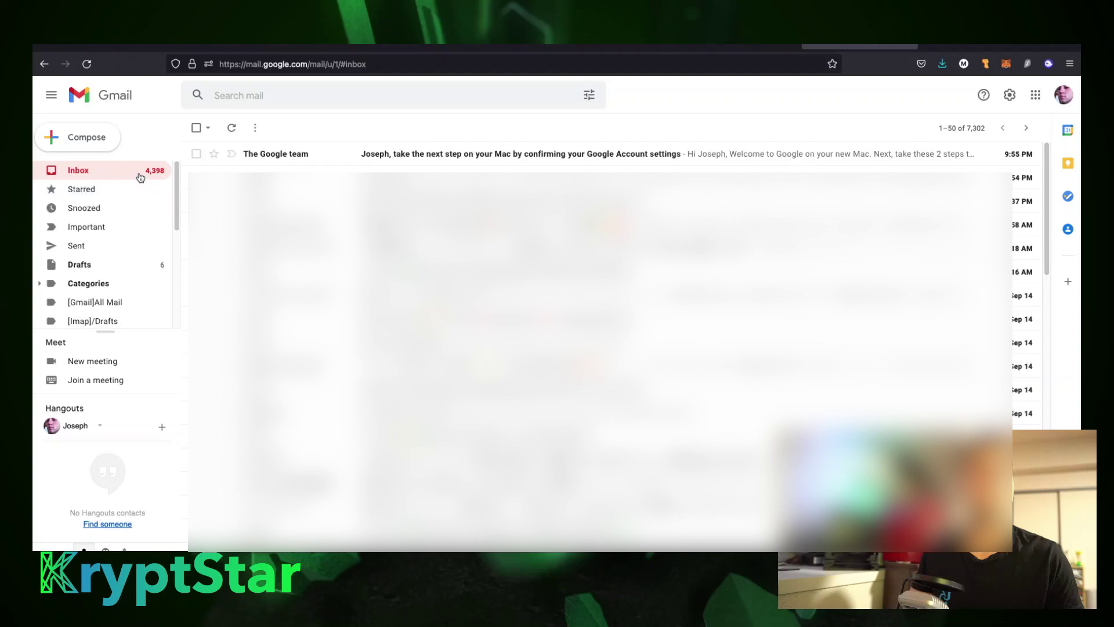
{"action": "left_click", "coordinate": [111, 170]}
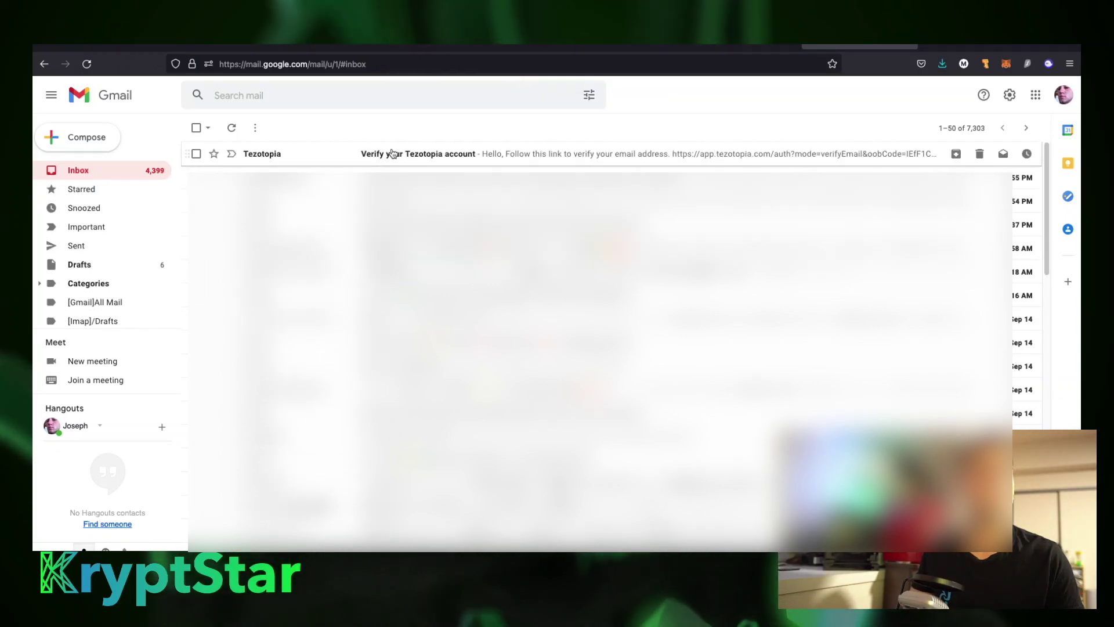
{"action": "left_click", "coordinate": [393, 153]}
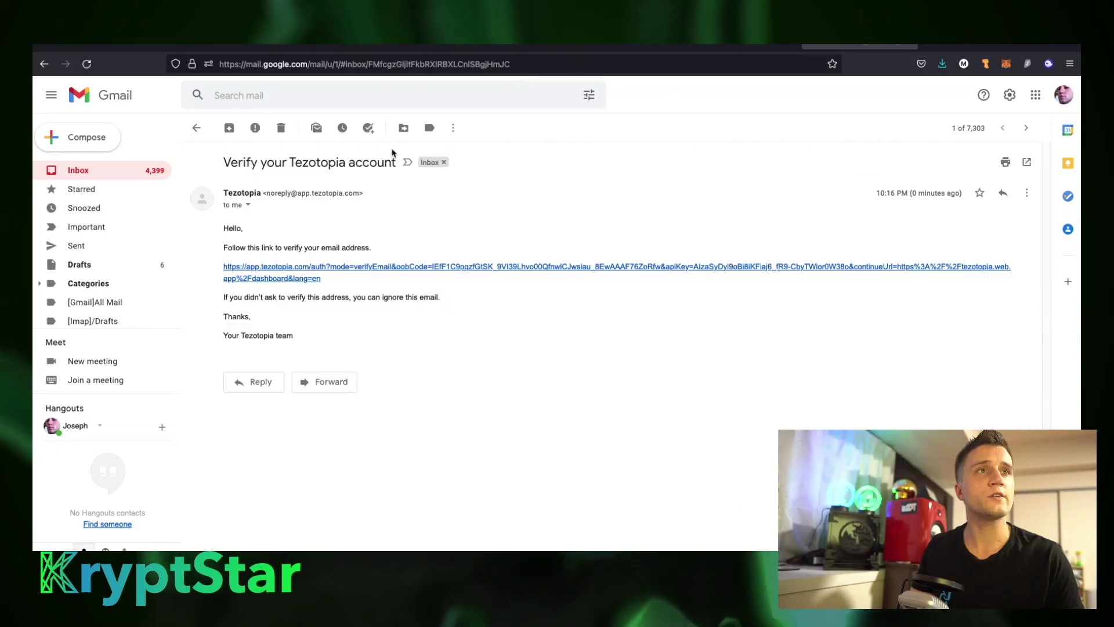
{"action": "left_click", "coordinate": [308, 273]}
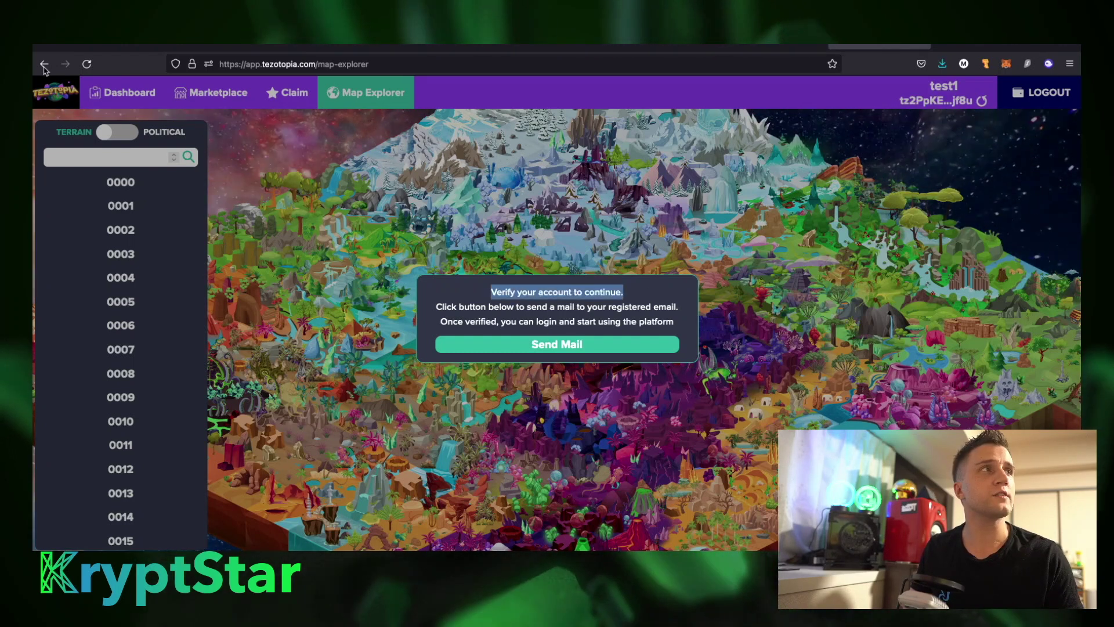
- Reload Tezotopia so test1 is logged in without the verification prompt
{"action": "left_click", "coordinate": [86, 64]}
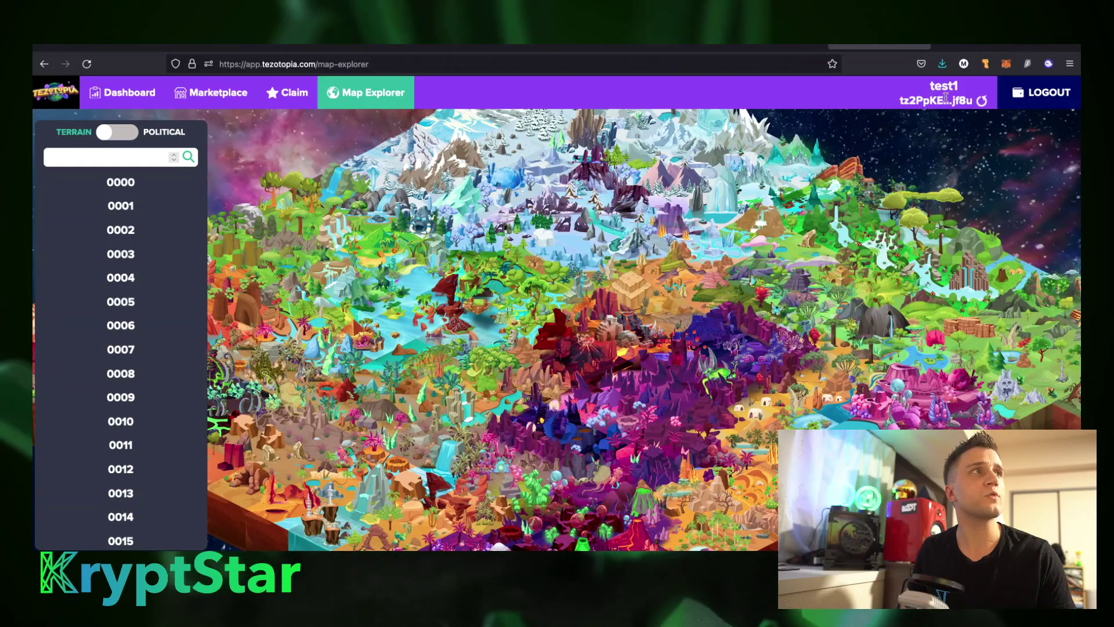
- Show the Tezotops marketplace listing 18 plots on sale with a 52.01 balance
{"action": "left_click", "coordinate": [190, 93]}
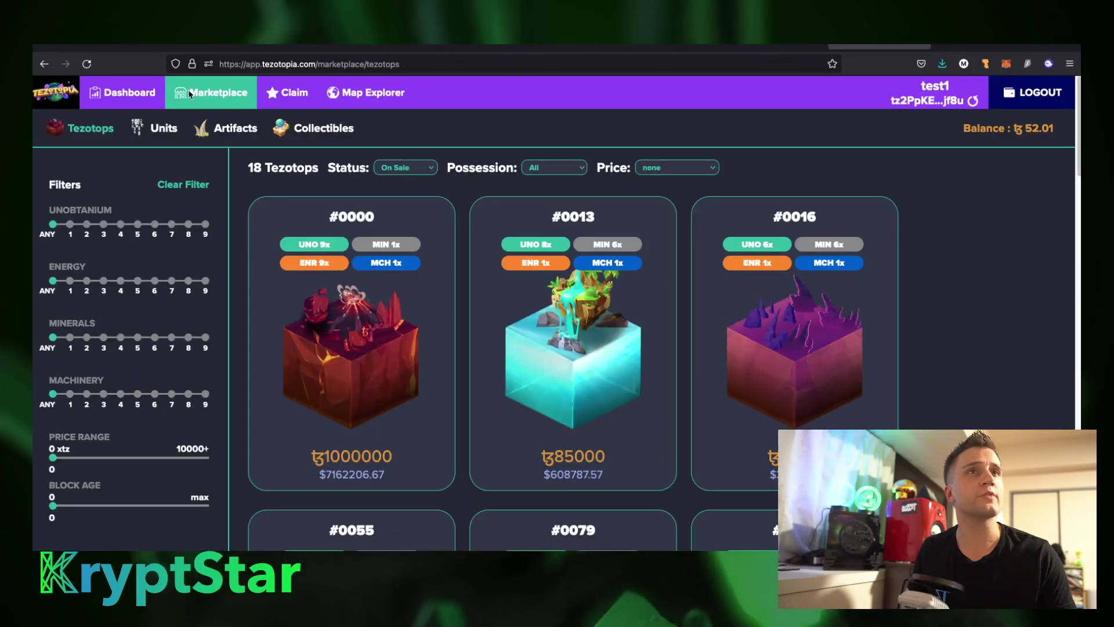